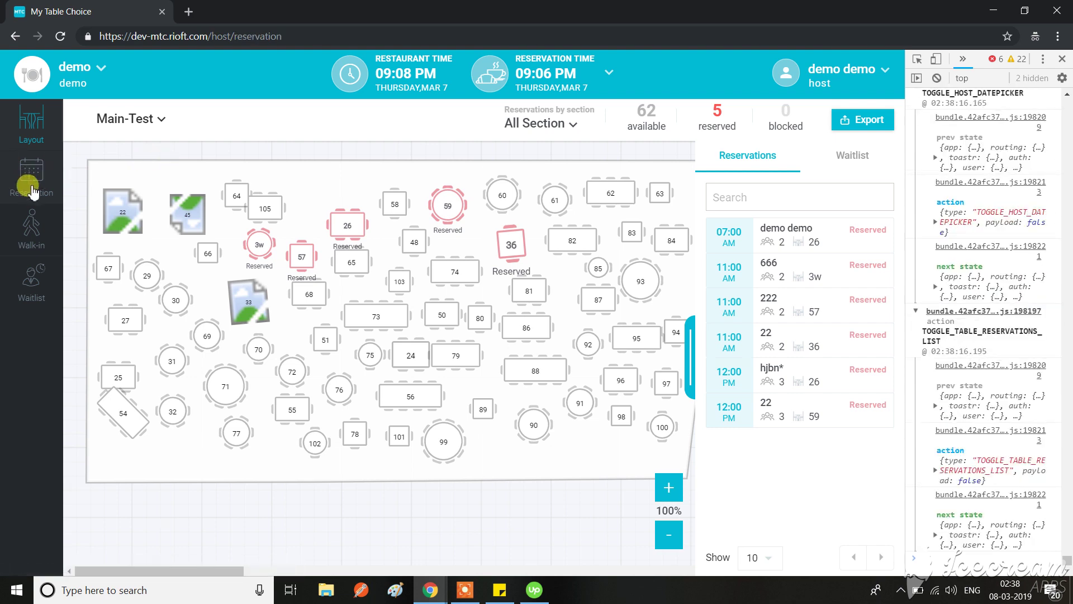
# Pick 3 people and March 17 for a reservation, then go back to the floor plan.
pyautogui.click(474, 254)
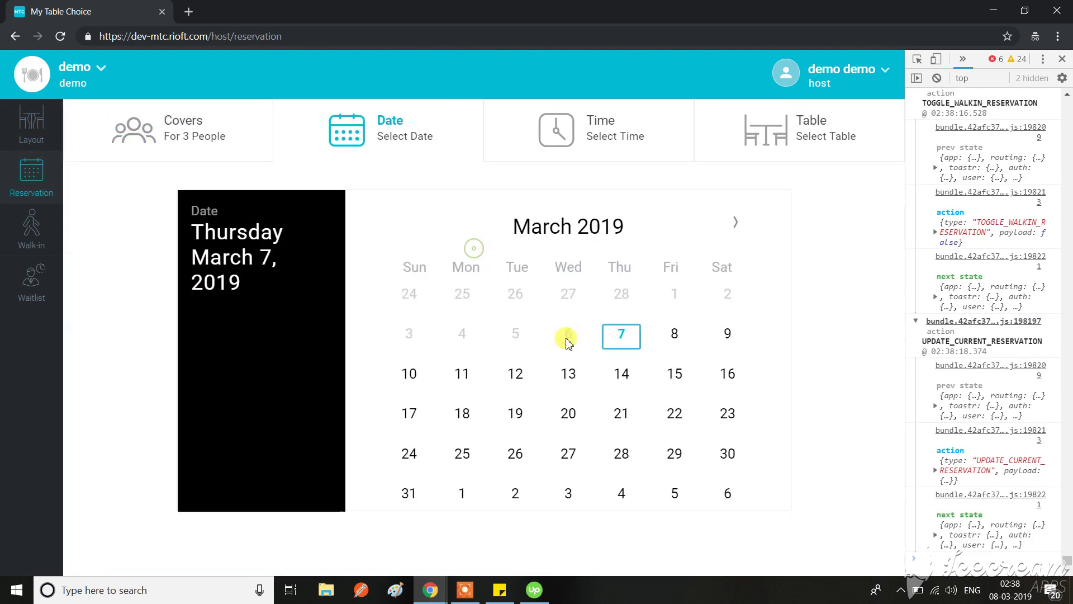
pyautogui.click(408, 414)
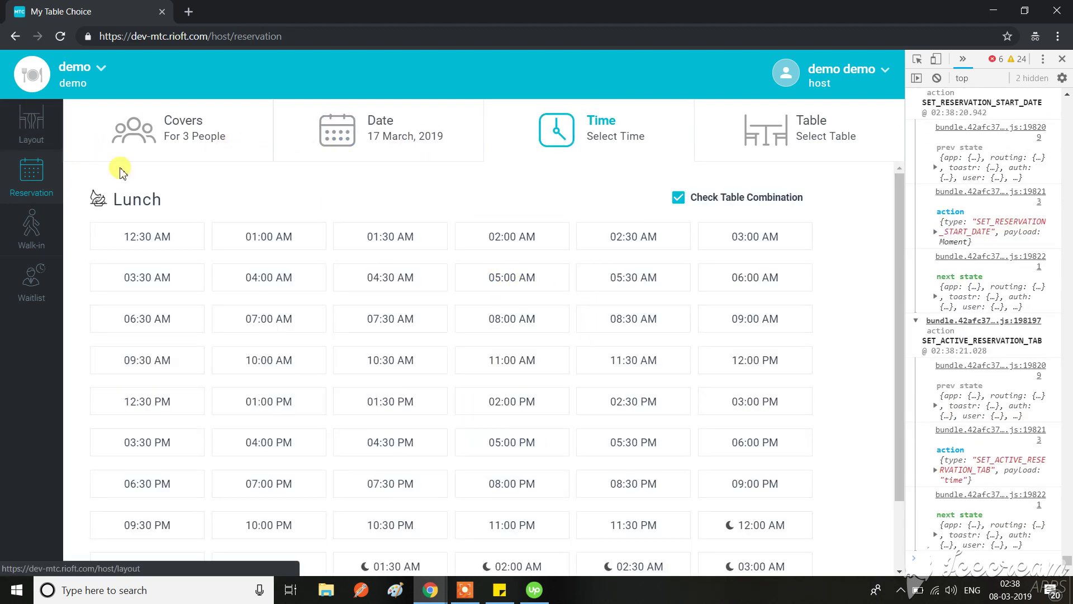
pyautogui.click(32, 124)
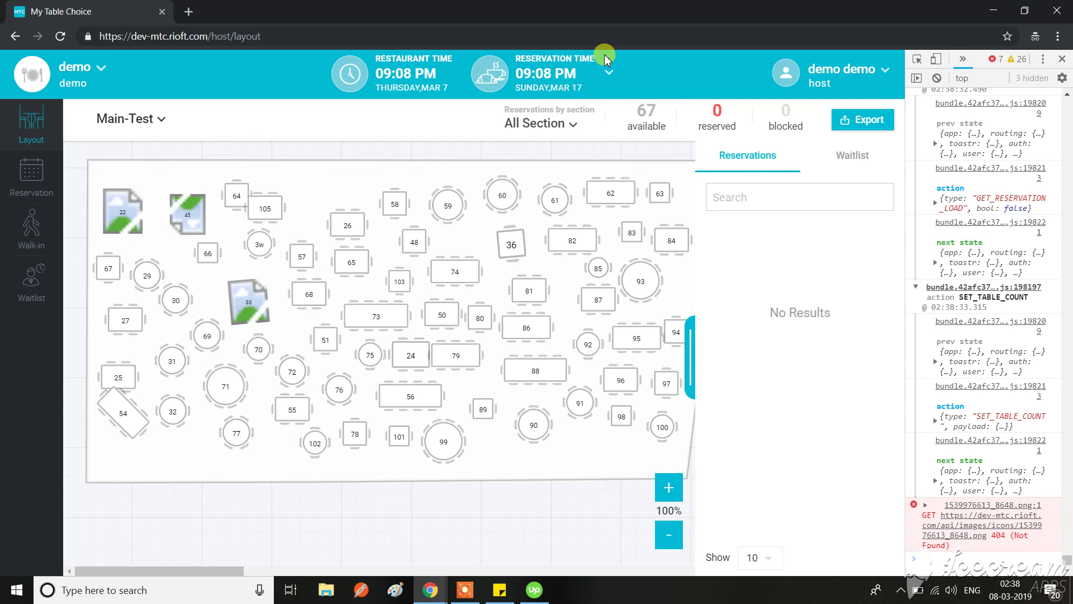
# Start a 3-person walk-in, switch to a new reservation, then repeatedly try returning to Layout.
pyautogui.click(34, 229)
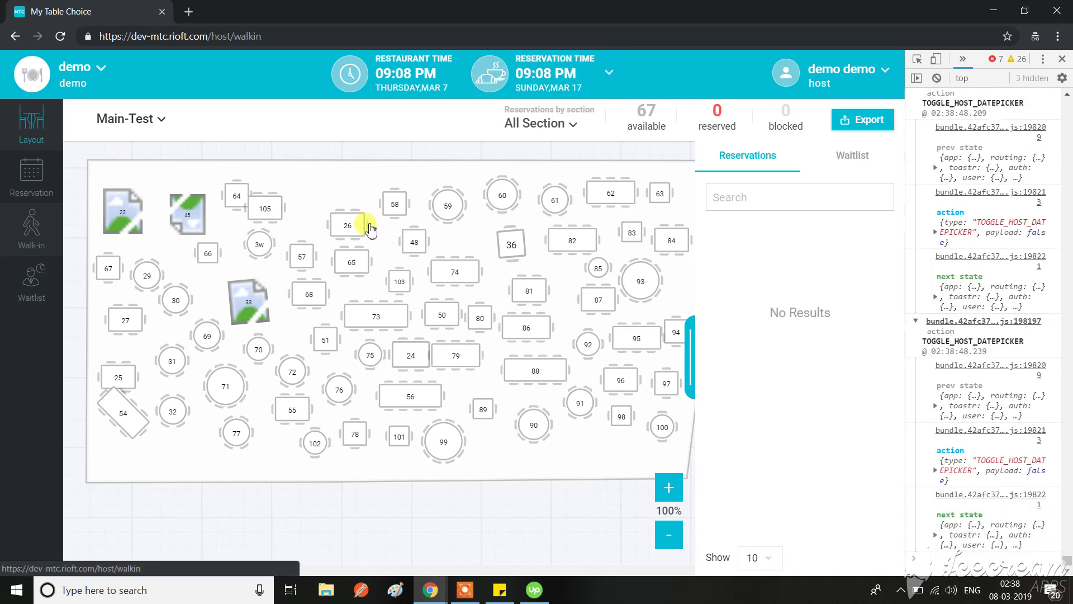
pyautogui.click(426, 250)
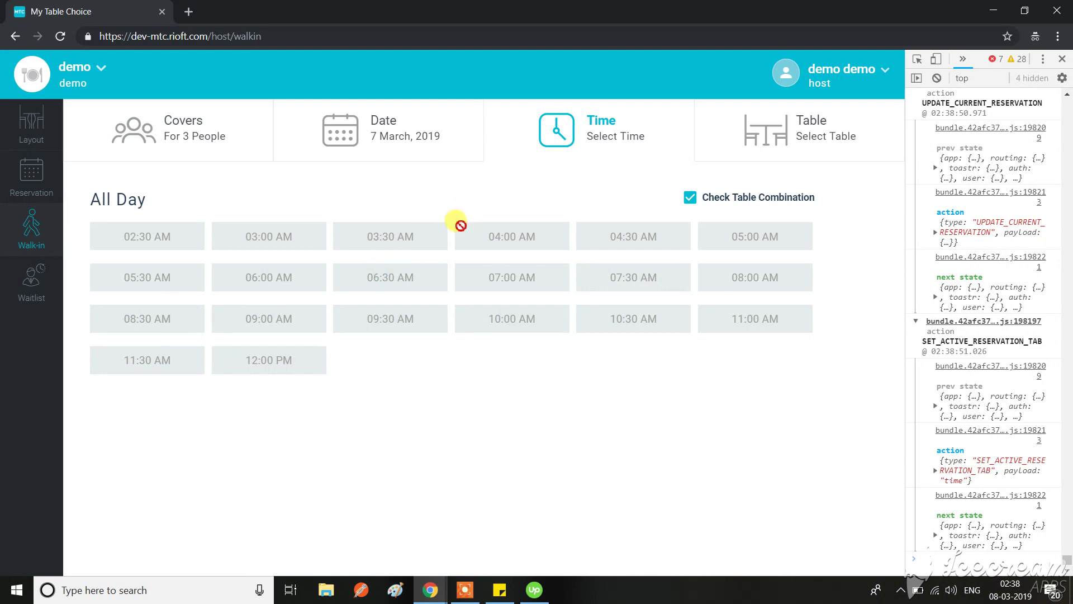
pyautogui.click(38, 173)
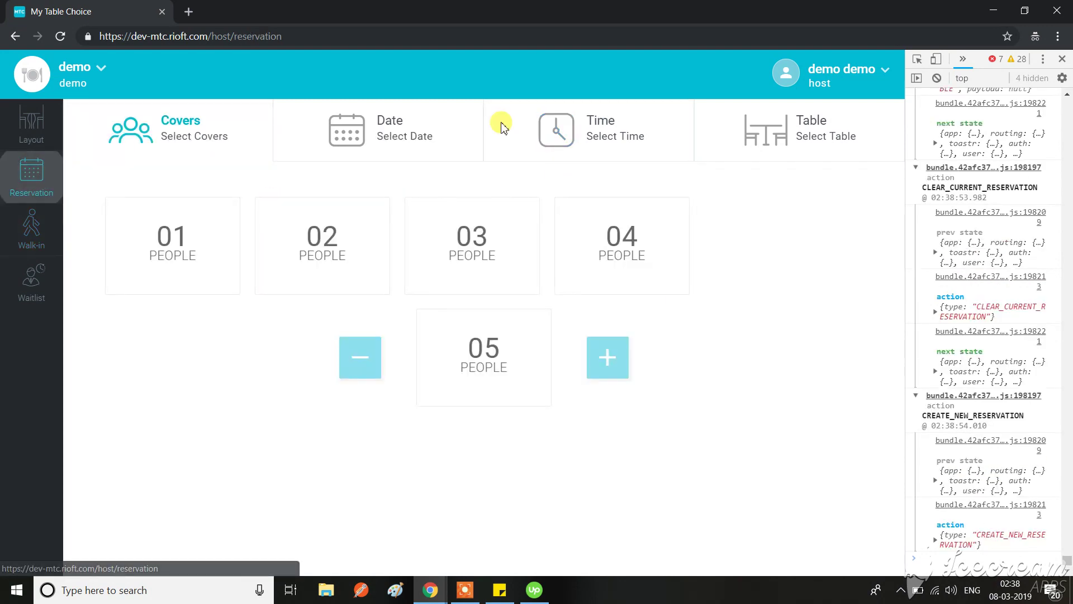
pyautogui.click(36, 129)
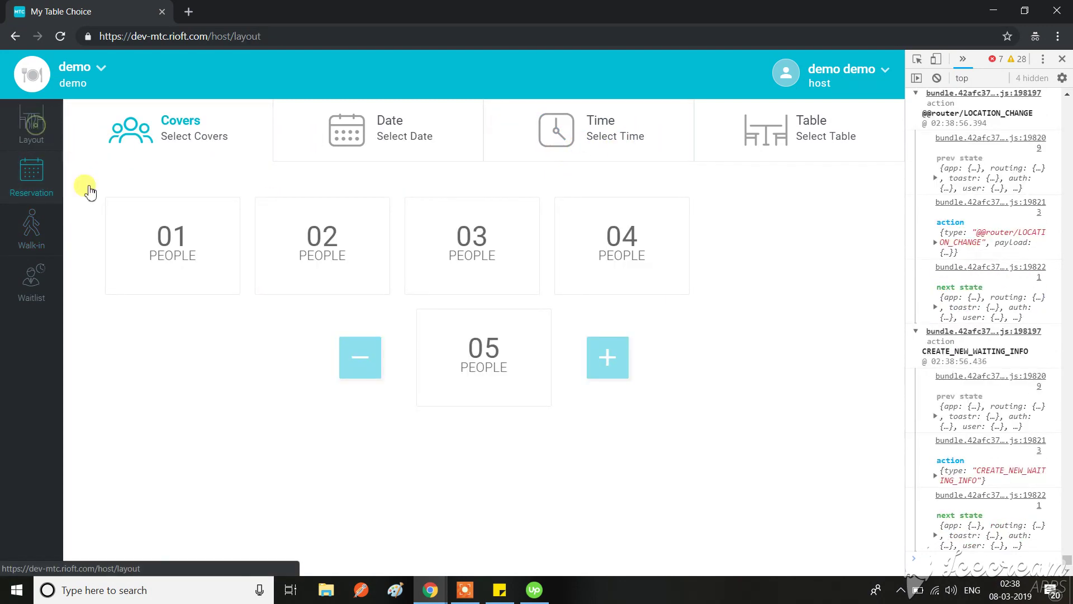
pyautogui.click(40, 180)
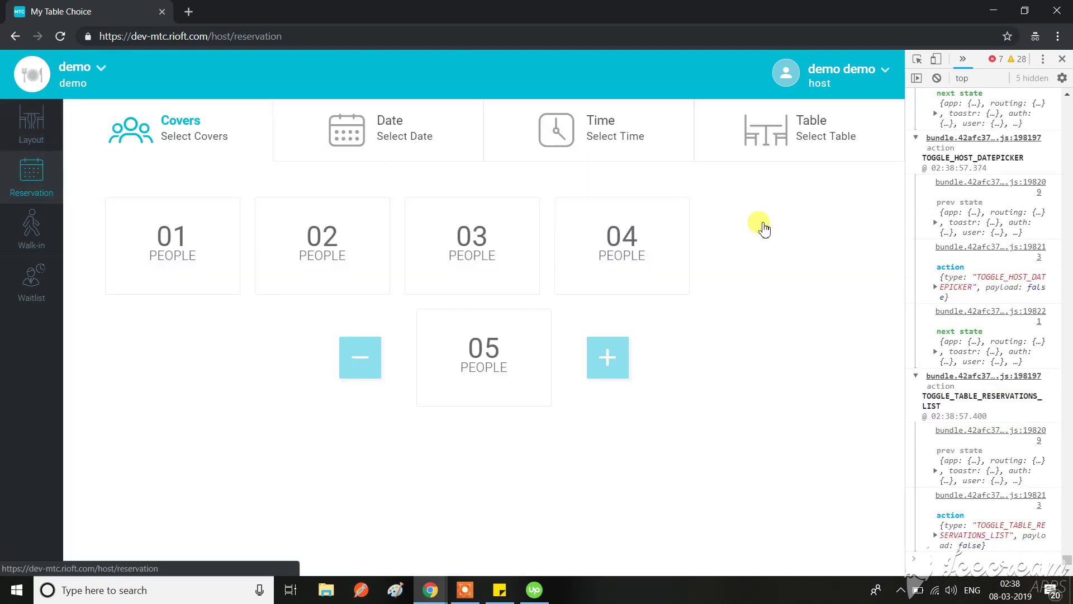
pyautogui.click(44, 120)
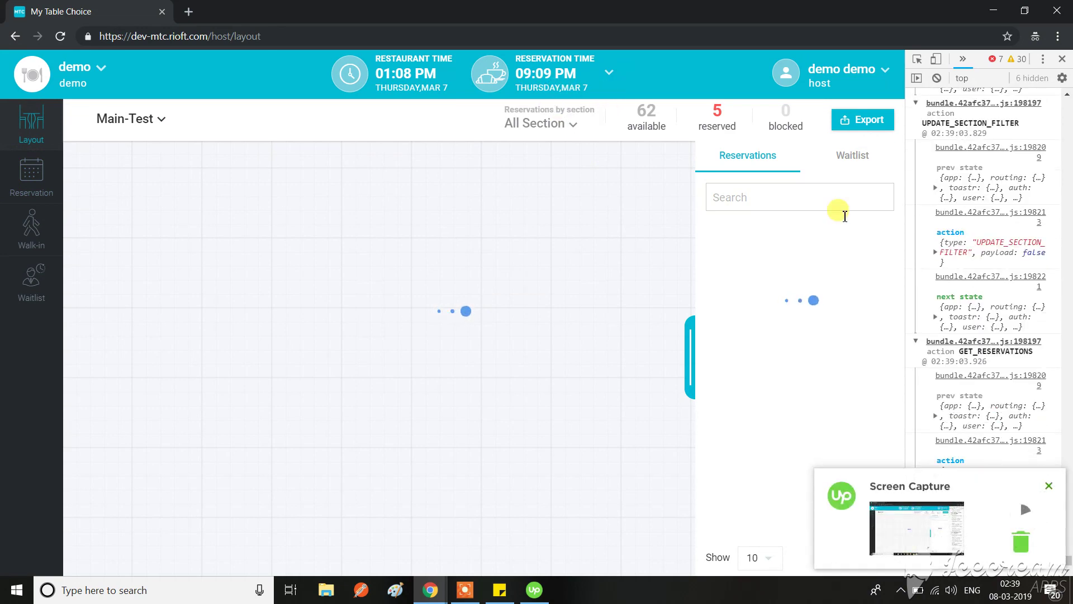
# Let the Layout page load, then start a new reservation and return to the floor plan.
pyautogui.click(1054, 488)
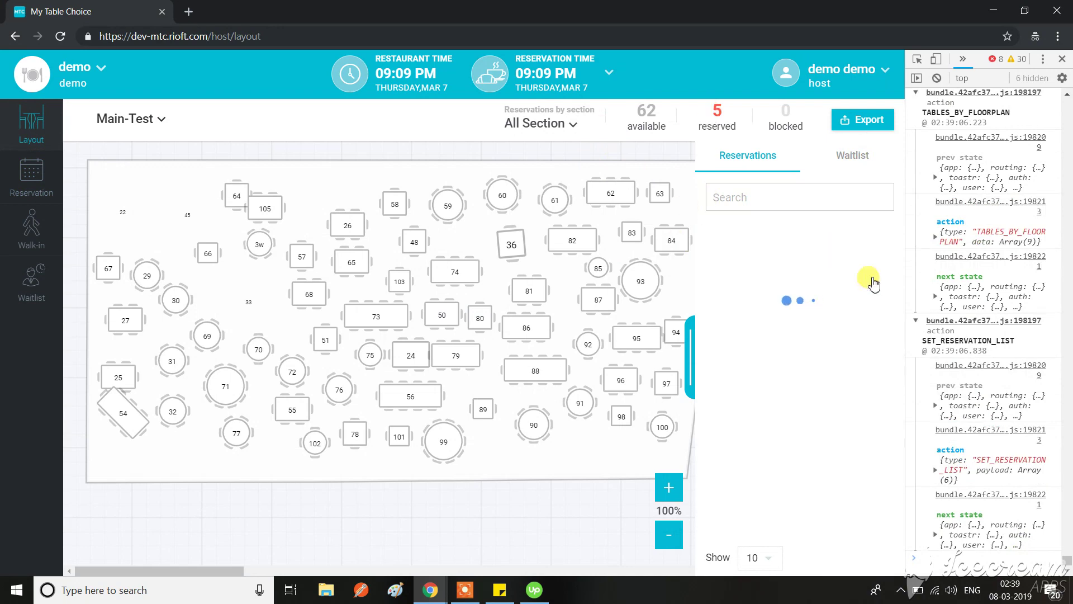
pyautogui.scroll(3, 989, 305)
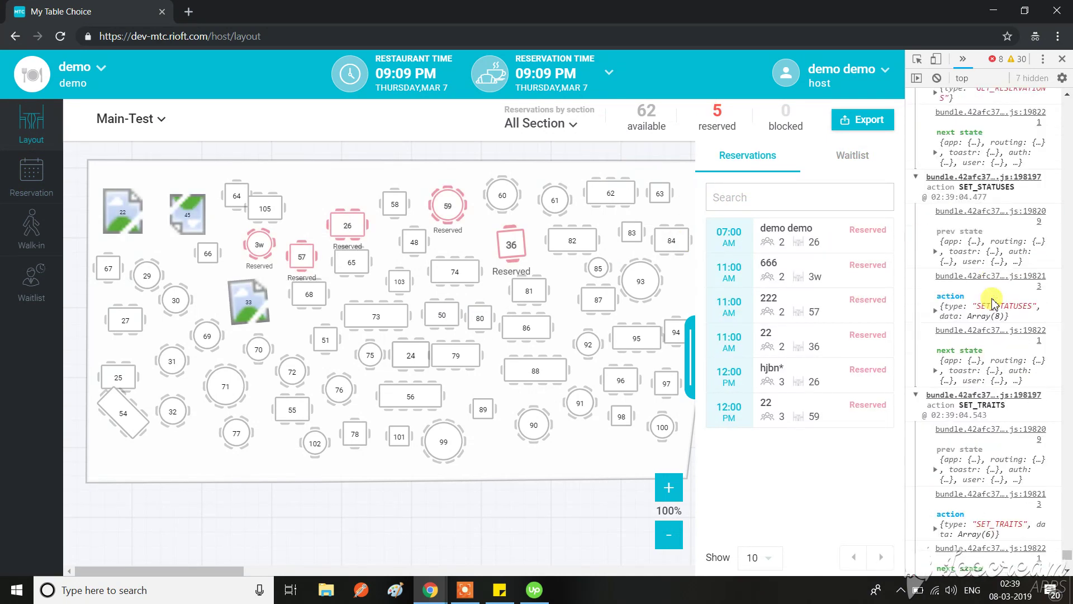
pyautogui.scroll(-3, 991, 301)
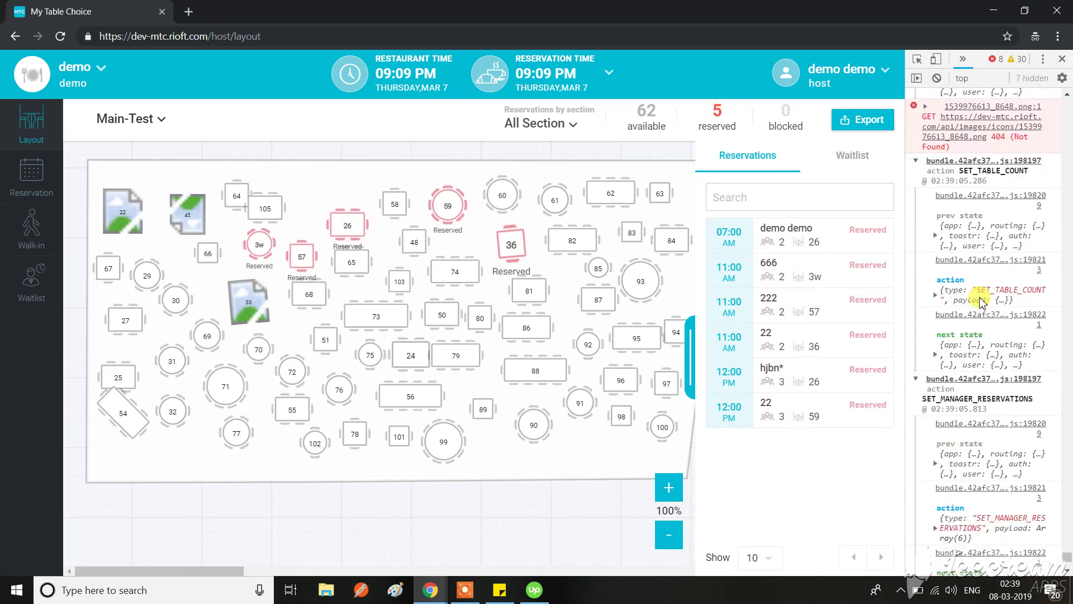
pyautogui.click(27, 172)
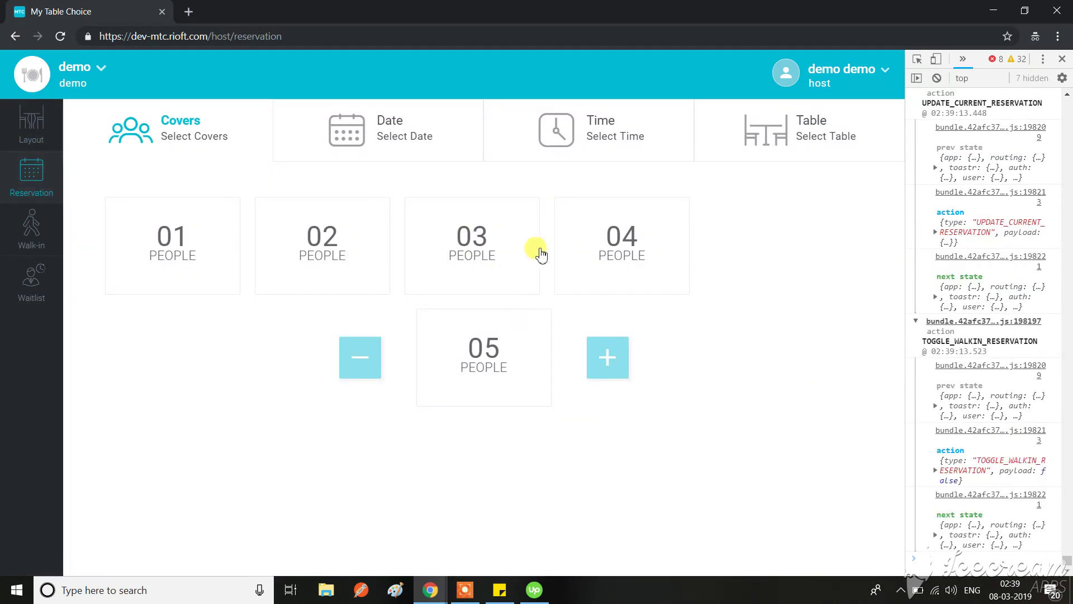
pyautogui.click(30, 121)
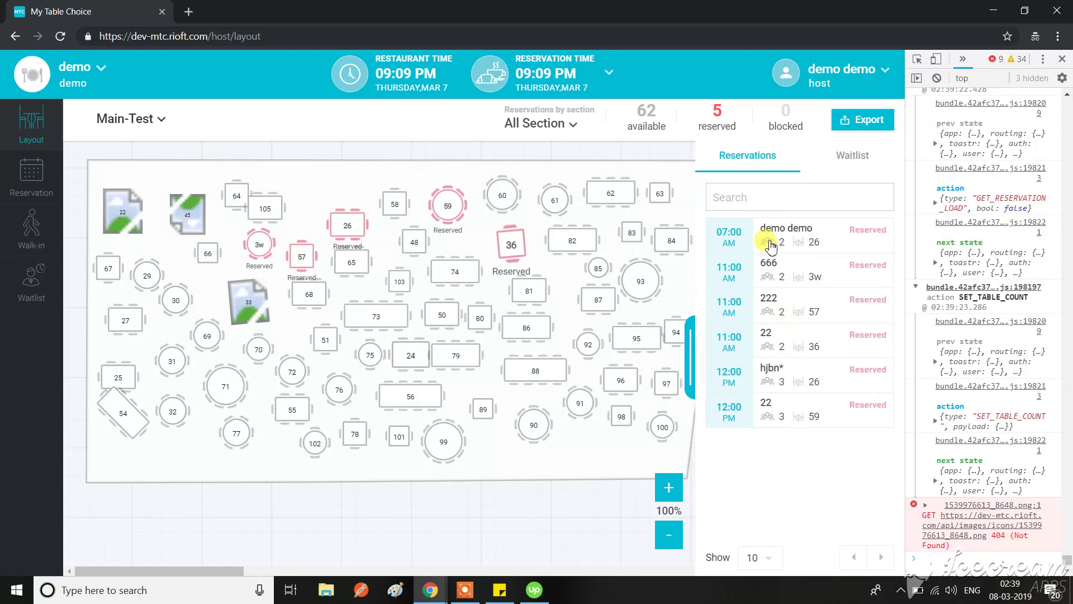
# Open the 07:00 AM table 26 reservation for editing and view its date and time slots.
pyautogui.click(771, 240)
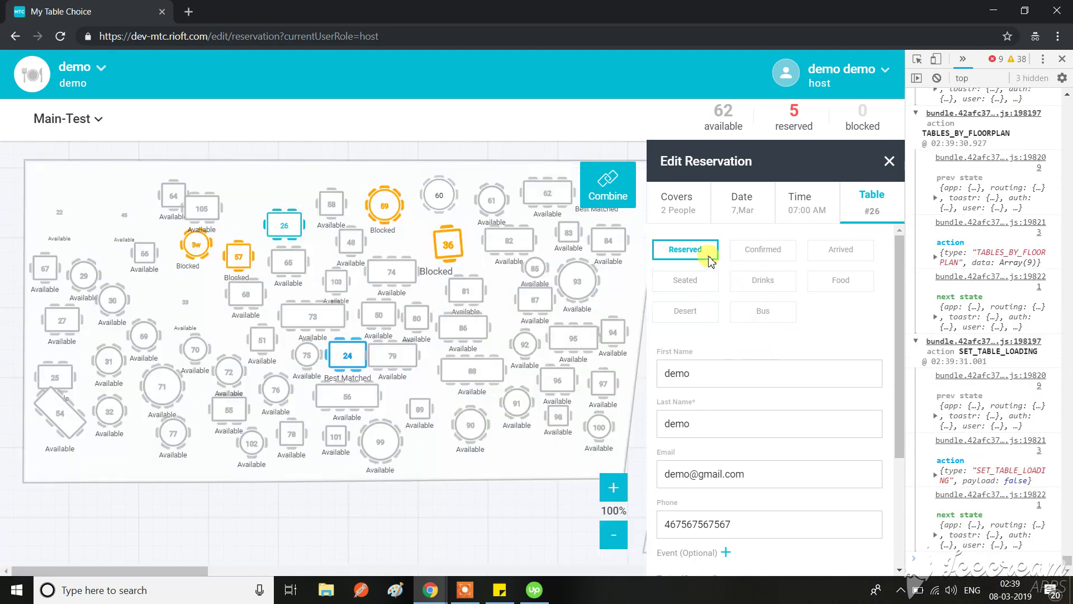
pyautogui.click(741, 206)
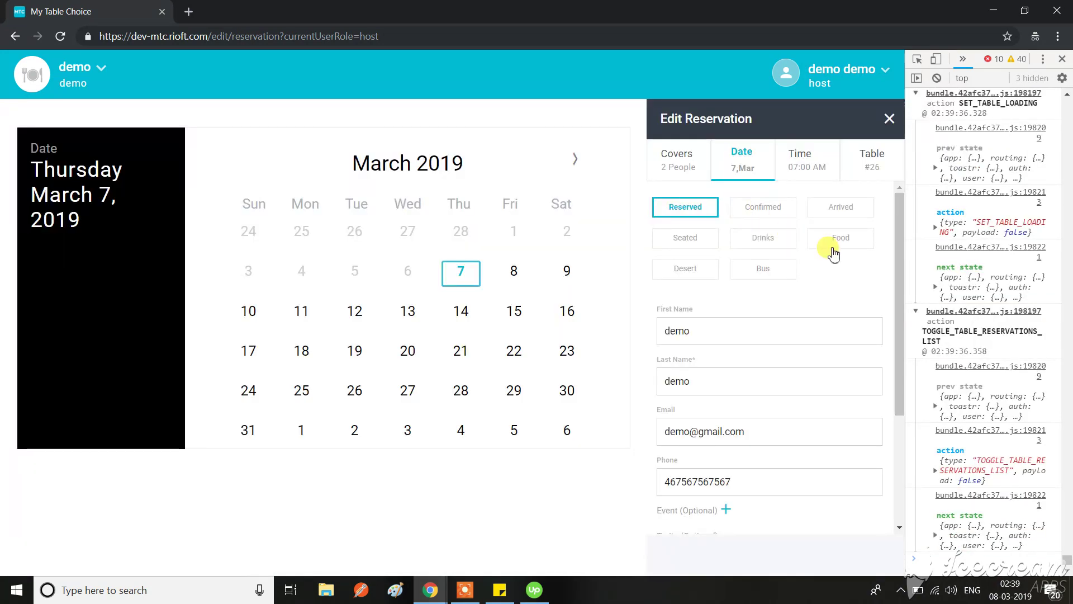
pyautogui.click(802, 165)
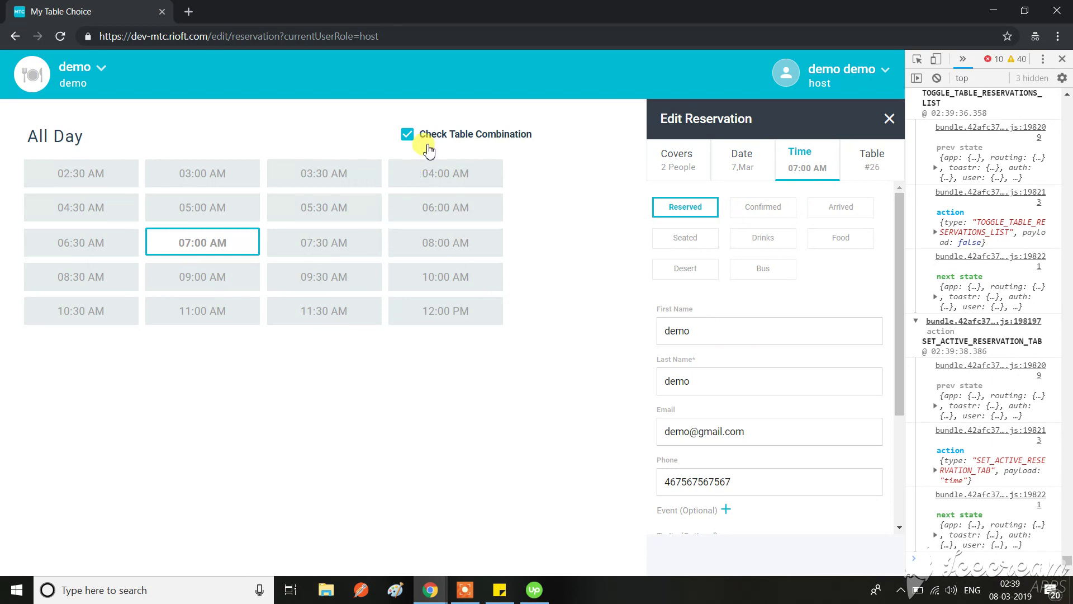
# Change the reservation date to 14 March and the time to 06:00 AM.
pyautogui.click(742, 173)
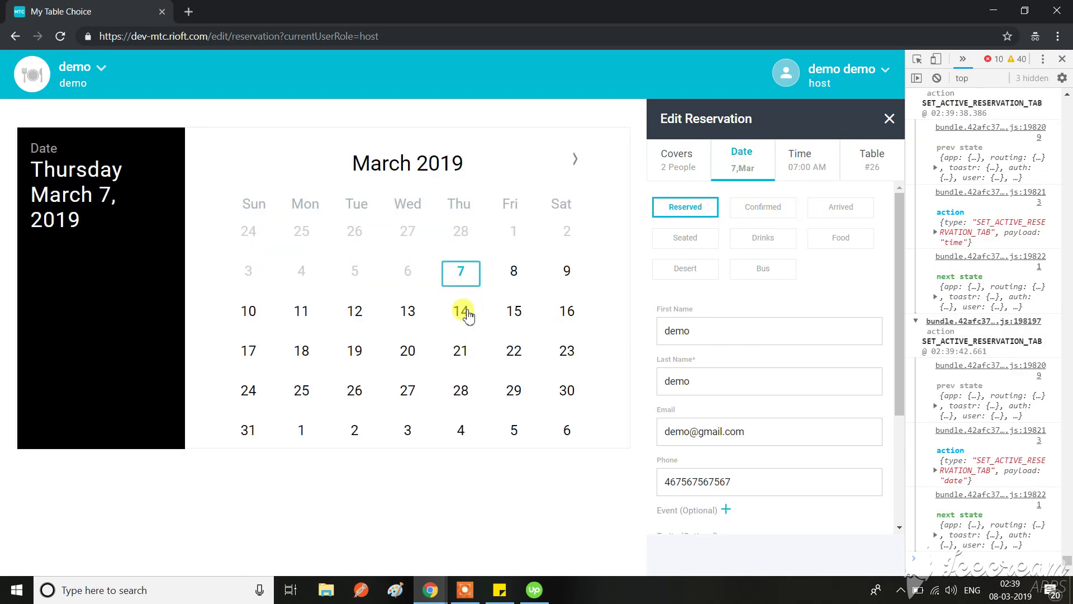
pyautogui.press('Down')
pyautogui.press('Return')
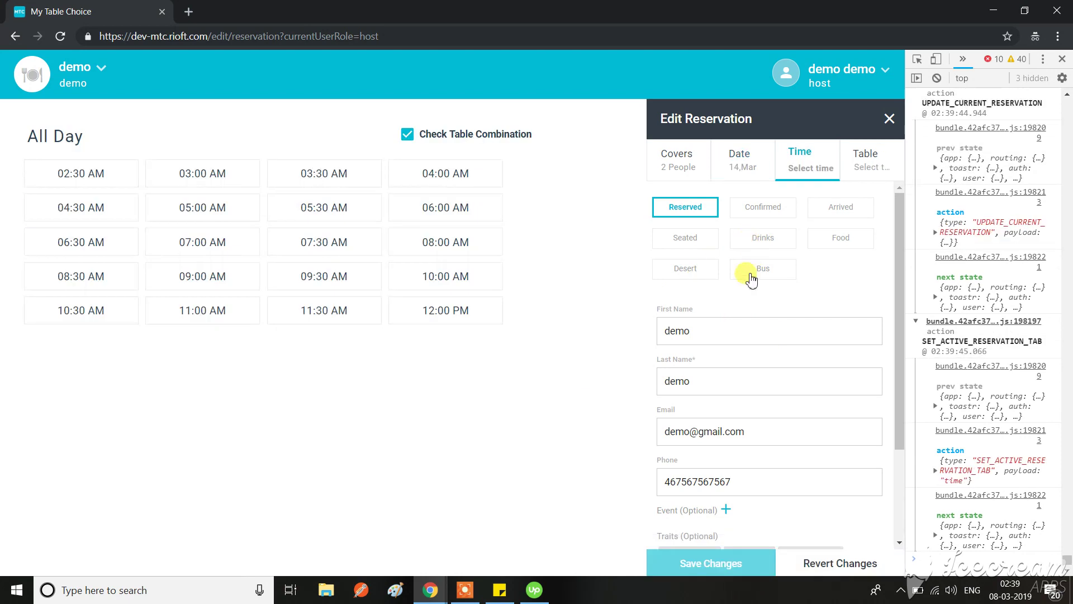
pyautogui.click(435, 214)
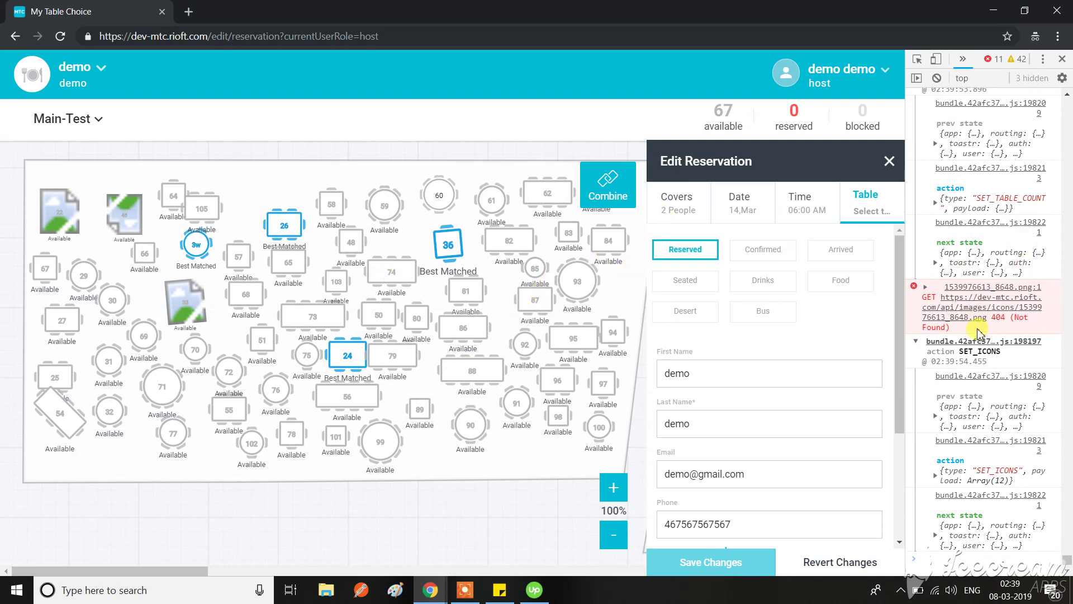
pyautogui.scroll(5, 976, 333)
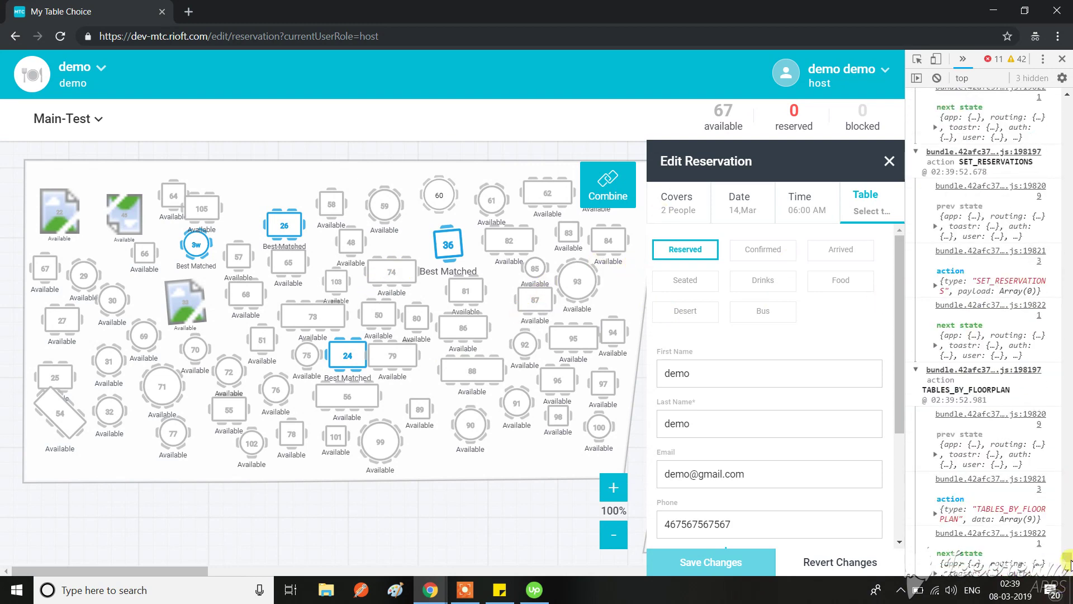
pyautogui.moveTo(1065, 560); pyautogui.dragTo(1062, 108)
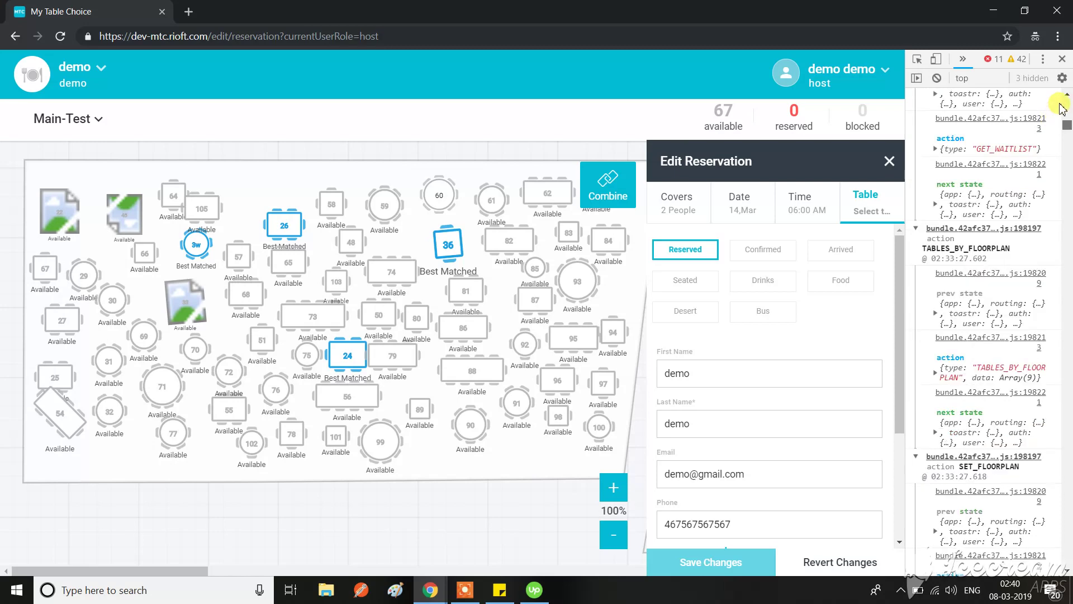
pyautogui.moveTo(1062, 108); pyautogui.dragTo(1052, 502)
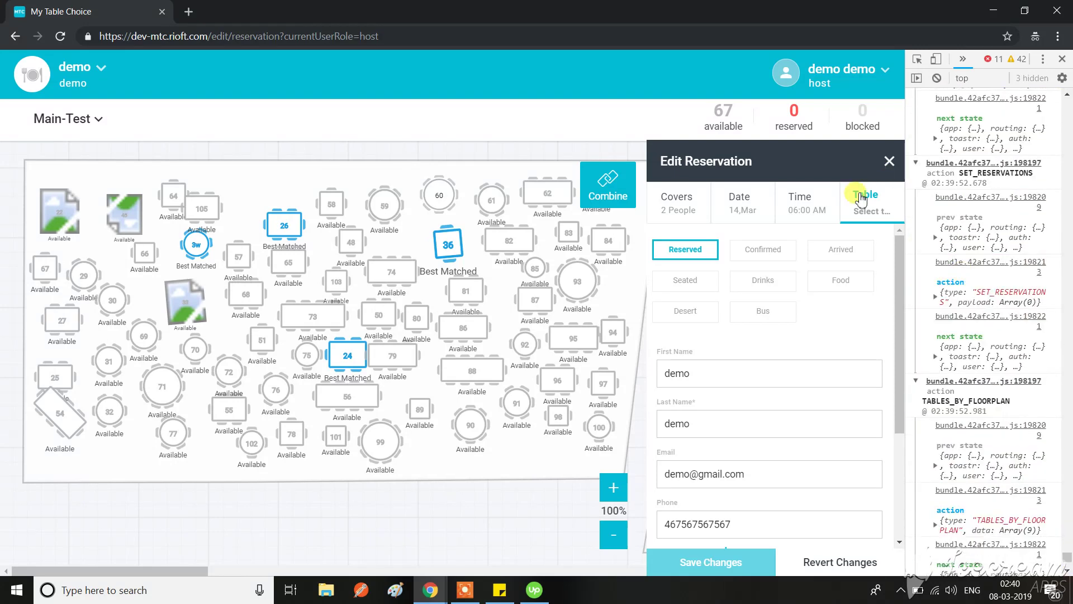
# Close the Edit Reservation panel without saving the date and time changes.
pyautogui.click(890, 161)
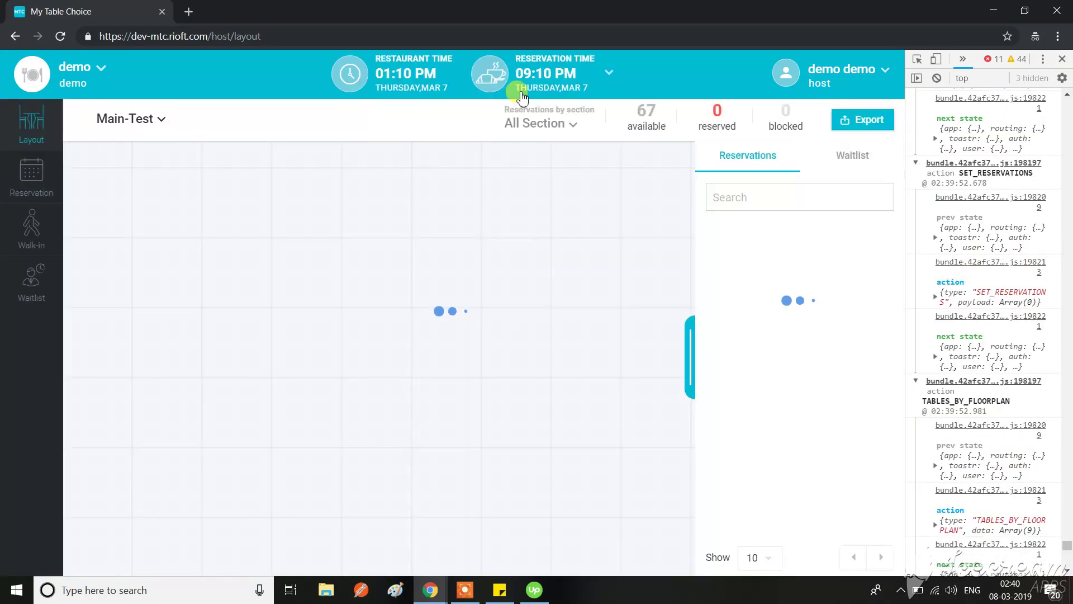